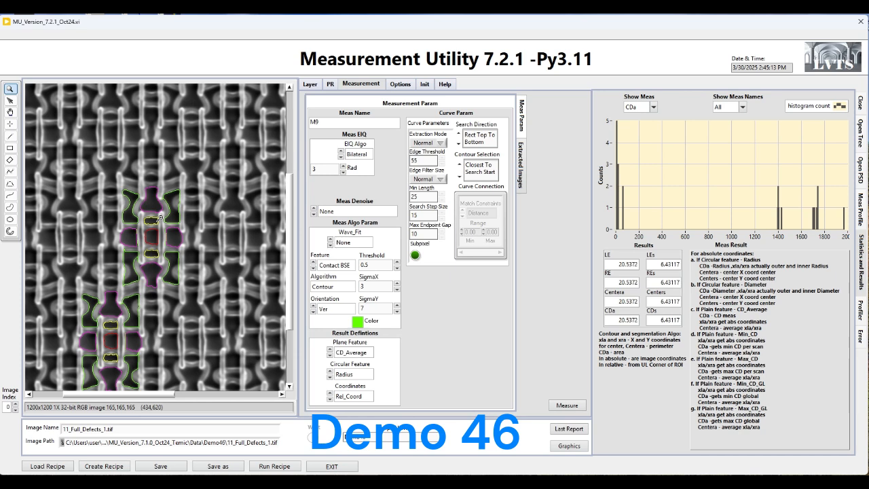
Step: Examine close up the contours of the measured cells in the central and lower areas of 11_Full_Defects_1.tif
left_click(151, 239)
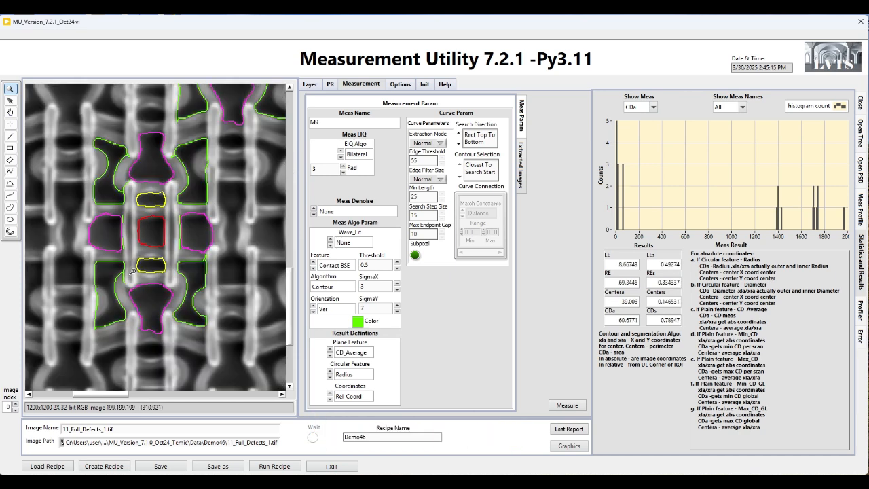
left_click(168, 178)
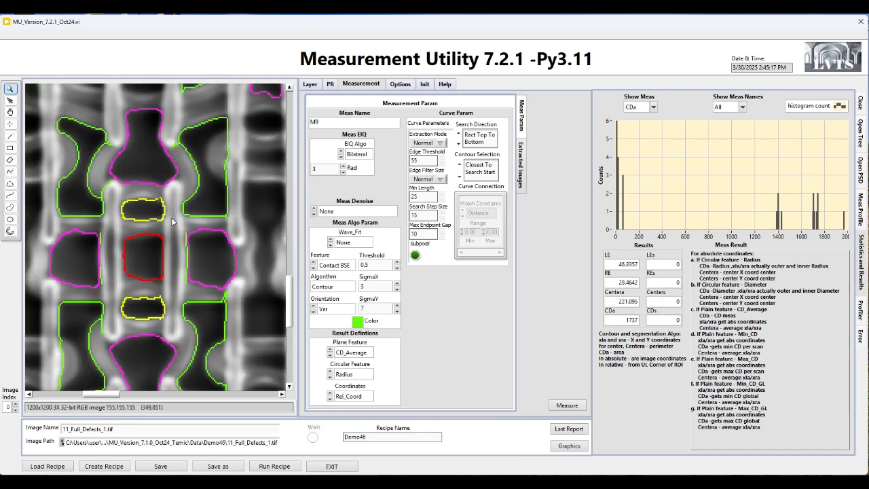
left_click(171, 221, "shift")
left_click(151, 240, "shift")
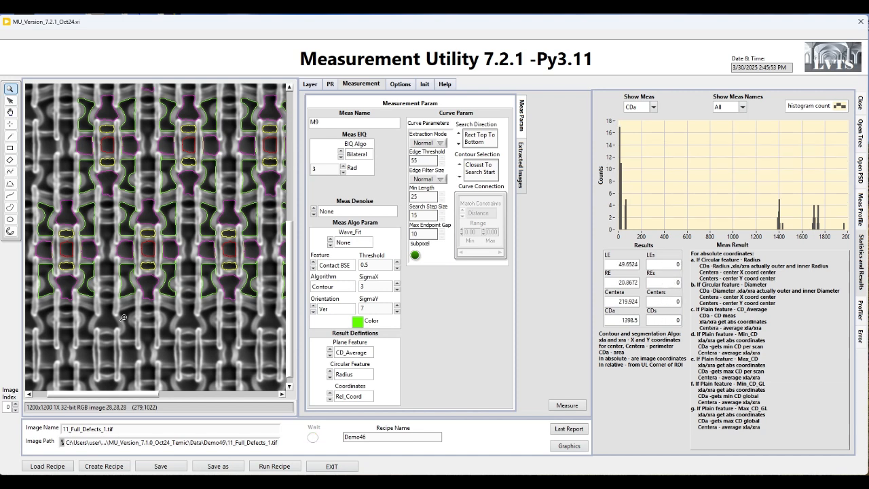
left_click(122, 317)
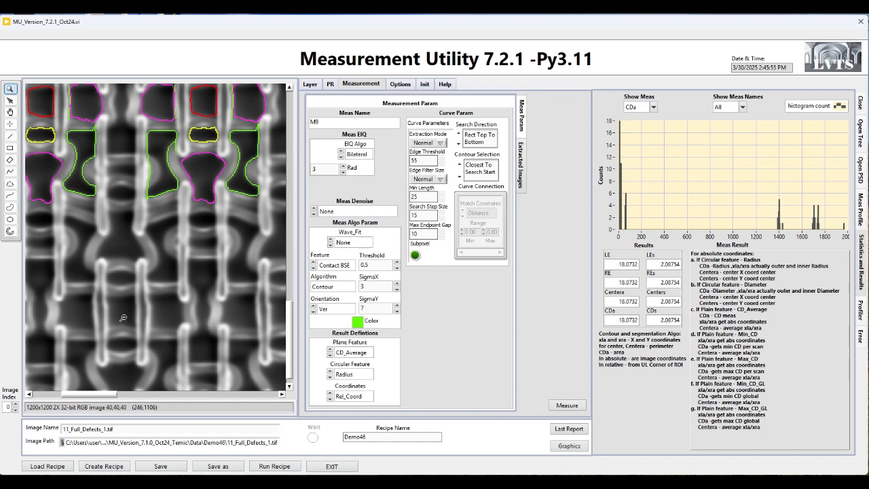
left_click(123, 317, "shift")
left_click(124, 321, "shift")
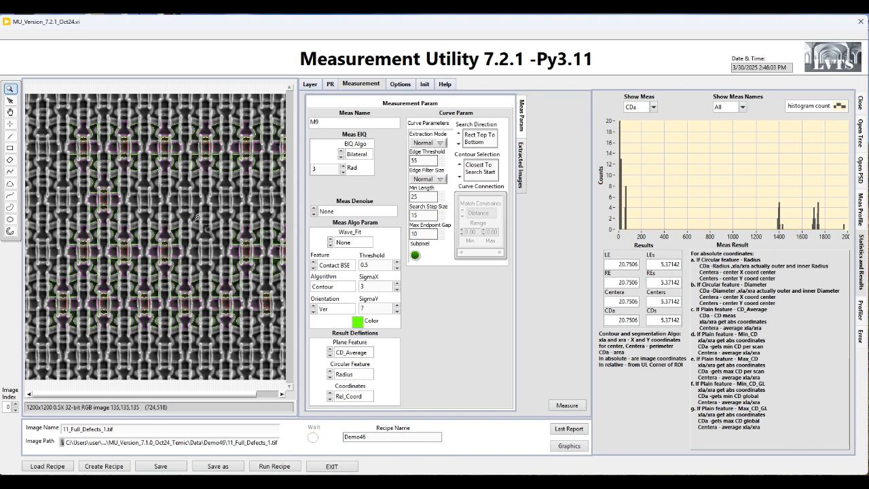
Step: Examine the cell contours in the upper-right and middle-right areas of 11_Full_Defects_1.tif
left_click(228, 157)
left_click(210, 182)
left_click(193, 237, "shift")
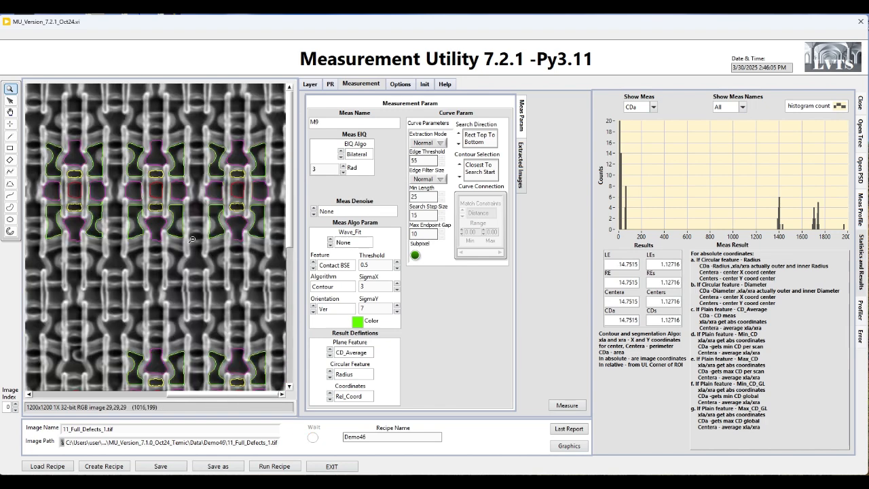
left_click(193, 240, "shift")
left_click(221, 253)
left_click(221, 245, "shift")
left_click(220, 245, "shift")
Step: Inspect the contours of the cells in the lower-left area of 11_Full_Defects_1.tif
left_click(79, 298)
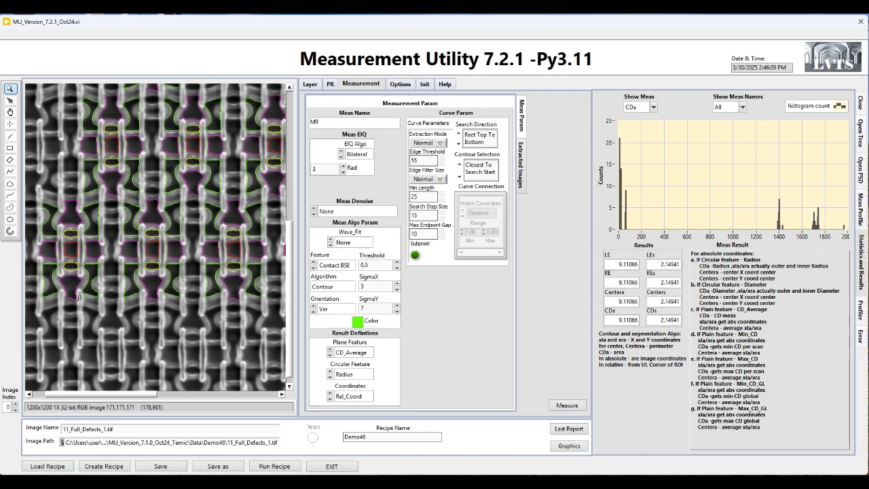
left_click(83, 285)
left_click(125, 240, "shift")
left_click(126, 240, "shift")
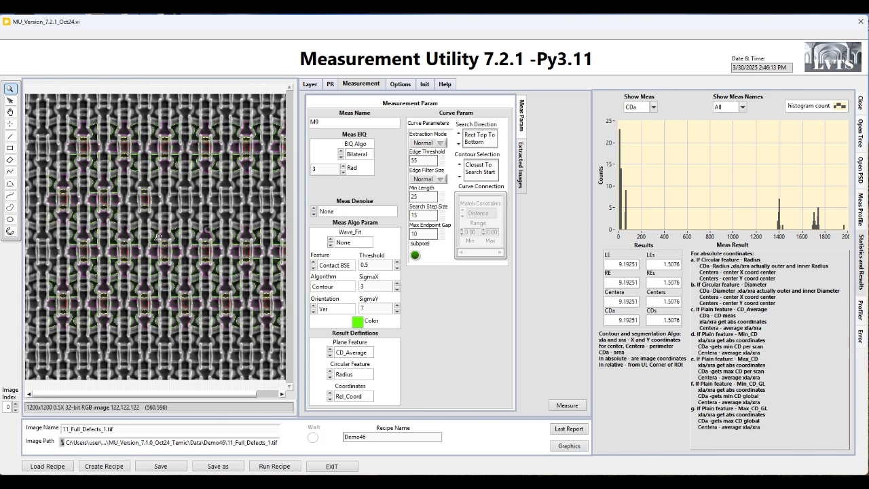
Step: Check the contours along the middle row of cells in 11_Full_Defects_1.tif, including those near the curl-shaped defect
left_click(150, 211)
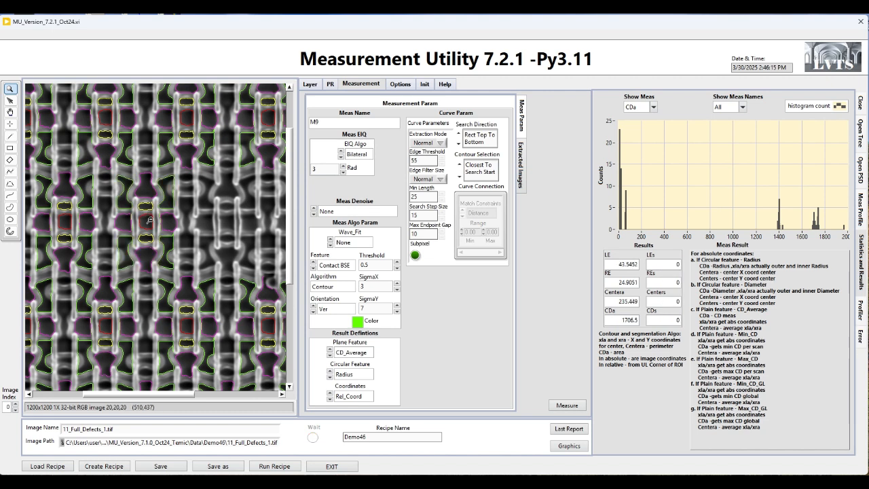
left_click(150, 220, "shift")
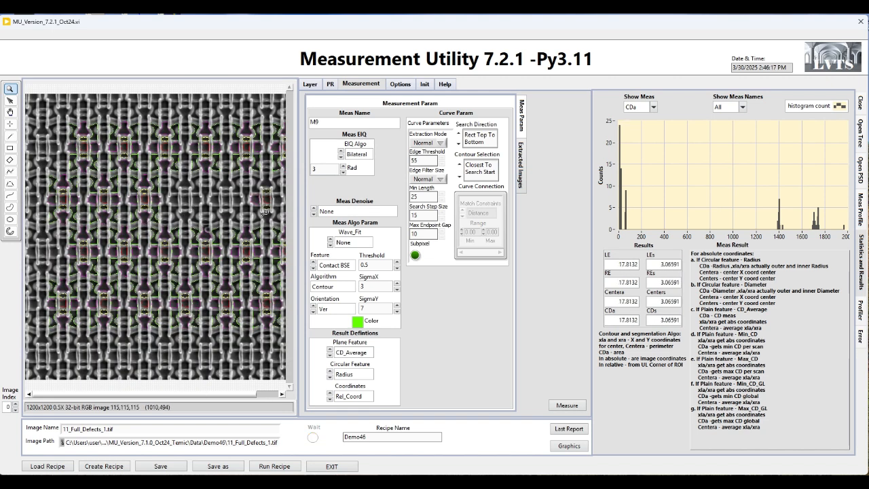
left_click(266, 214)
left_click(194, 229, "shift")
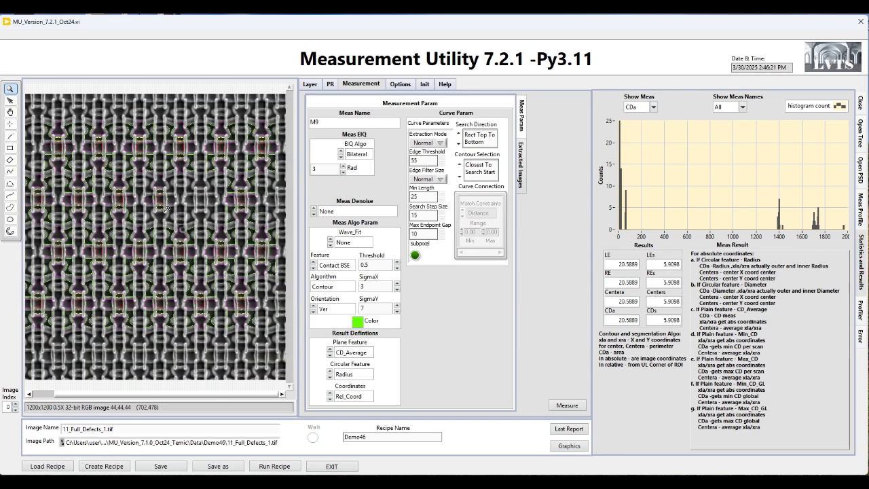
left_click(163, 210)
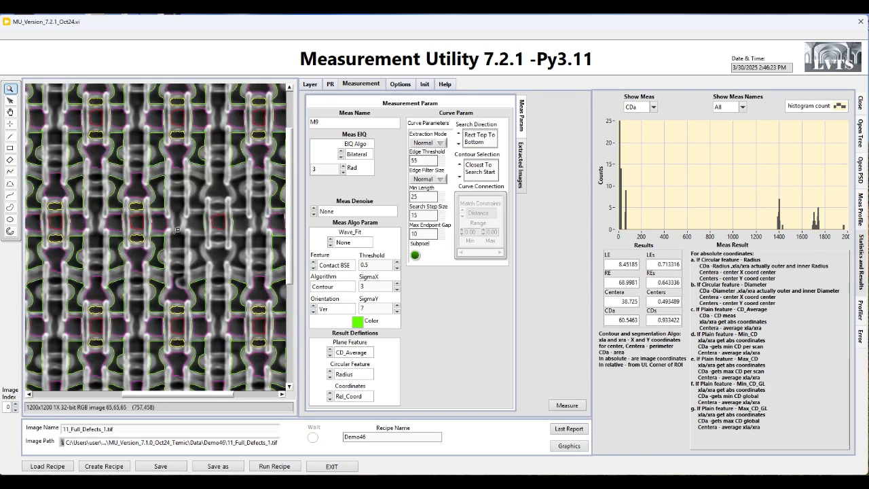
left_click(219, 237, "shift")
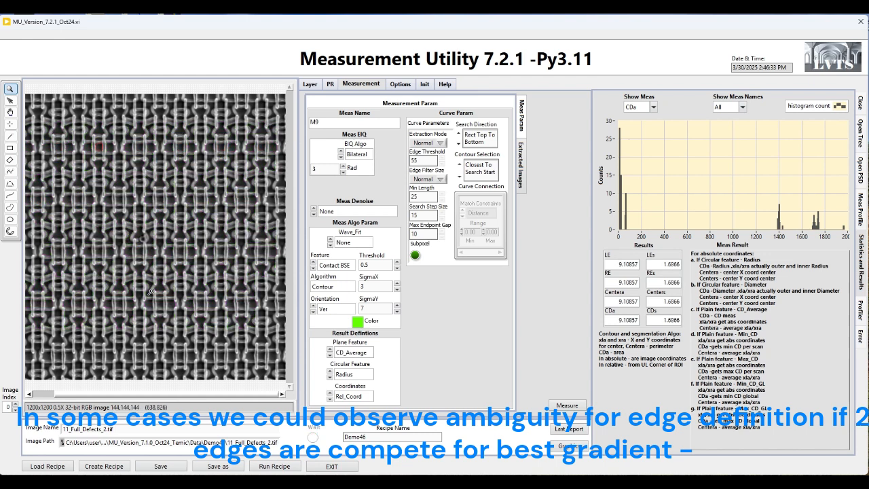
Step: Compare the green contours around the first measured cell in the upper part of 11_Full_Defects_2.tif
left_click(98, 144)
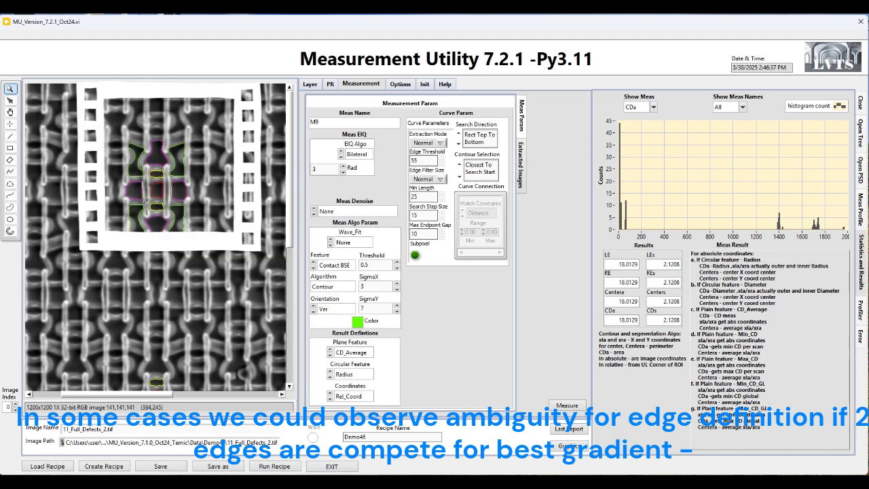
left_click(148, 211)
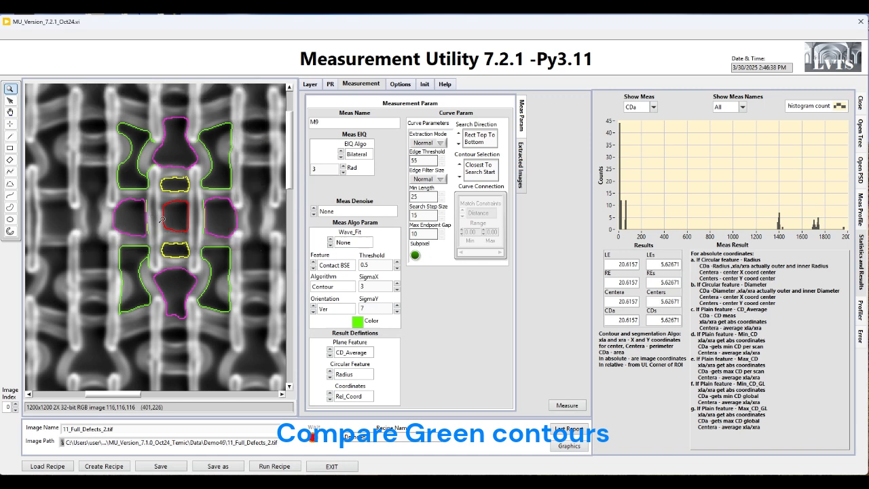
left_click(162, 221, "shift")
left_click(162, 221, "shift")
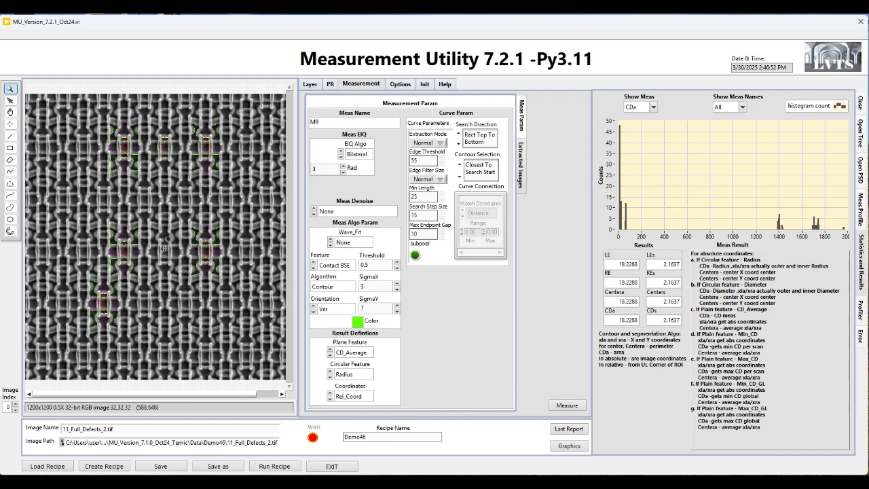
Step: Inspect the contours of the cell beside the curl-shaped defect and of the lower-left cell in 11_Full_Defects_2.tif
left_click(170, 249)
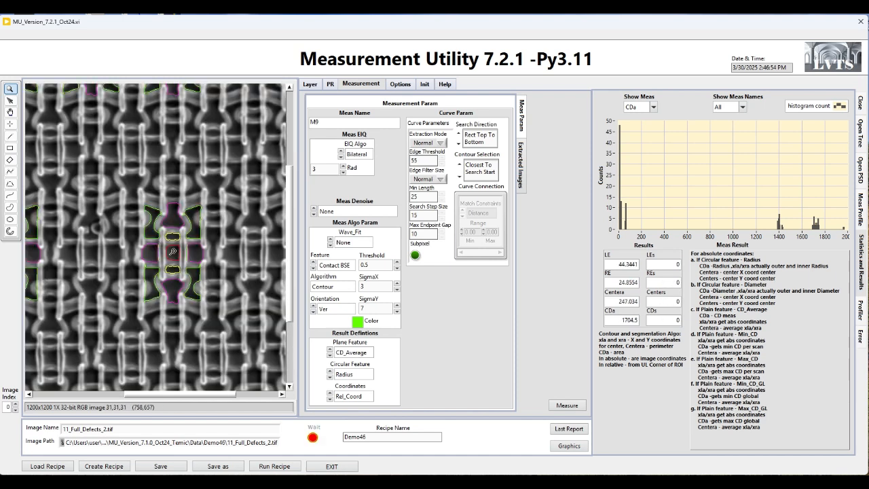
left_click(171, 249)
left_click(171, 250, "shift")
left_click(170, 249, "shift")
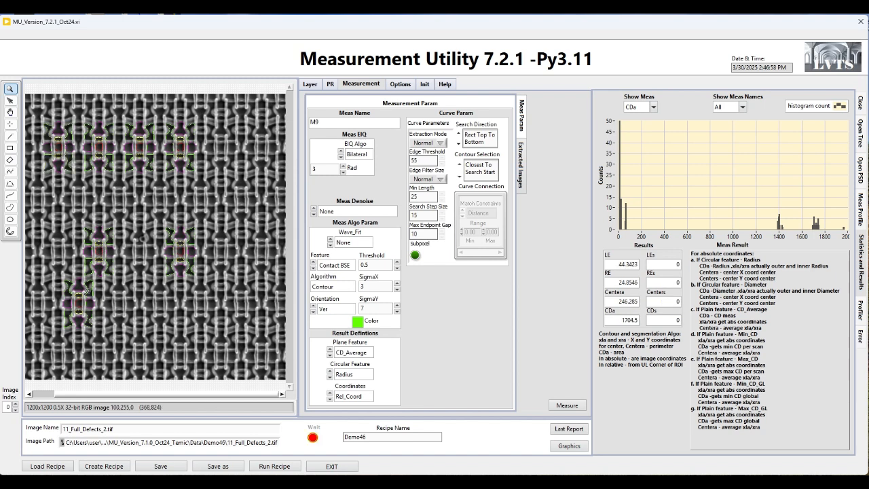
left_click(82, 302)
left_click(145, 249, "shift")
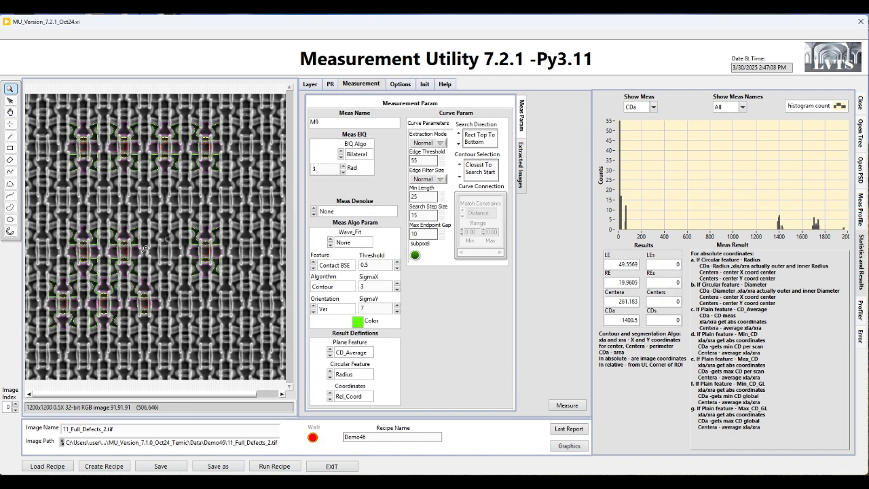
Step: Examine the cells in the bottom measured row of 11_Full_Defects_2.tif for ambiguous contour edges
left_click(142, 286)
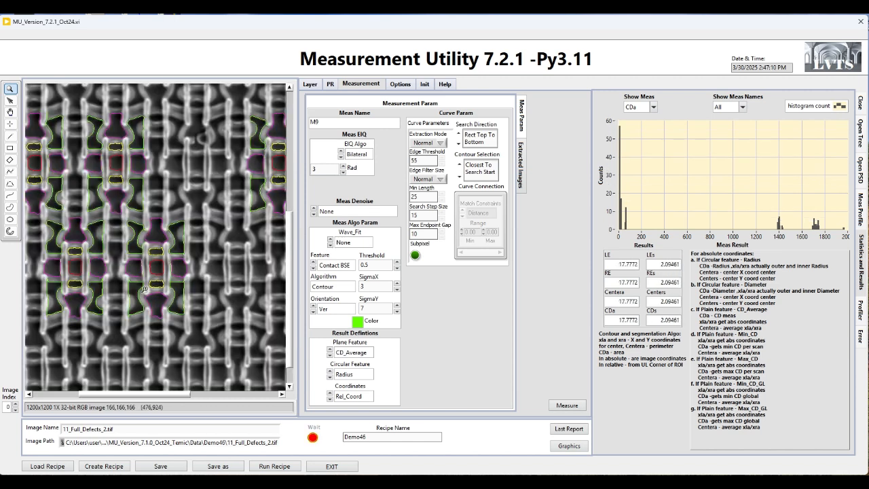
left_click(156, 278)
left_click(162, 242, "shift")
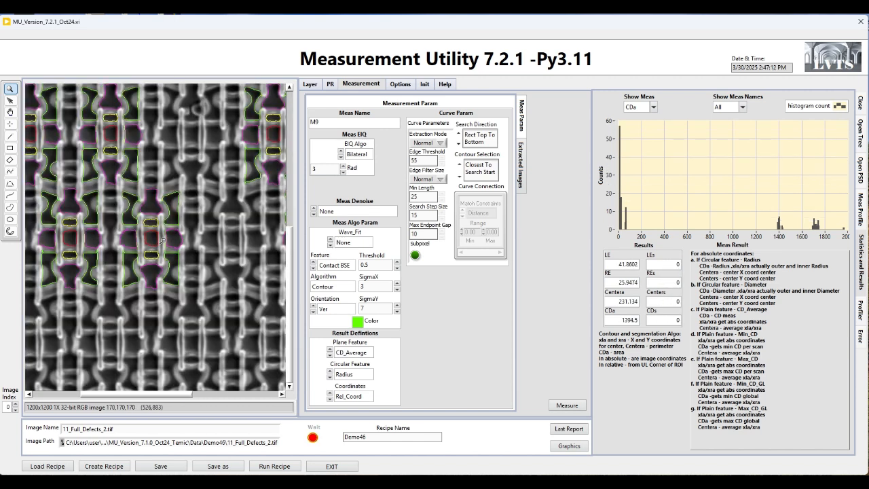
left_click(152, 250, "shift")
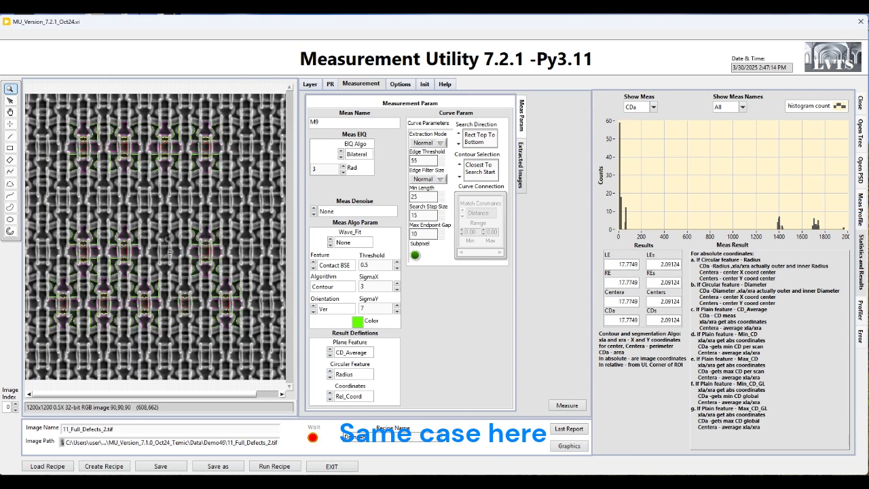
left_click(218, 311)
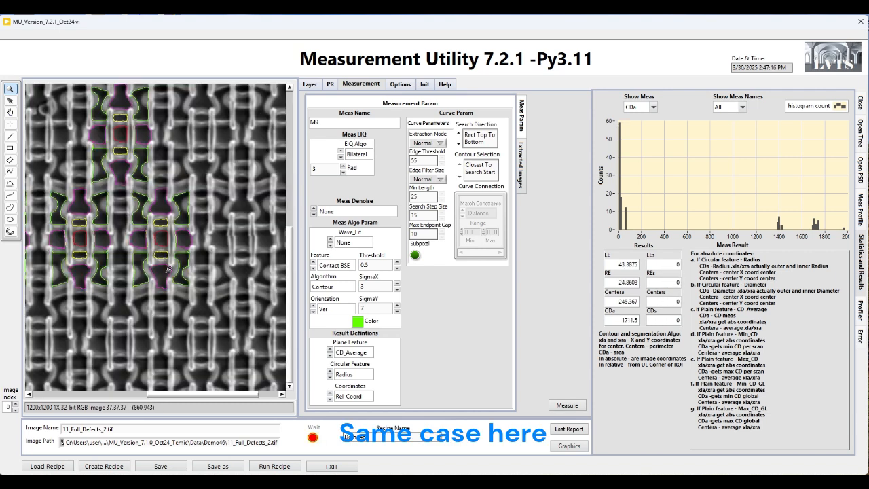
left_click(157, 250, "shift")
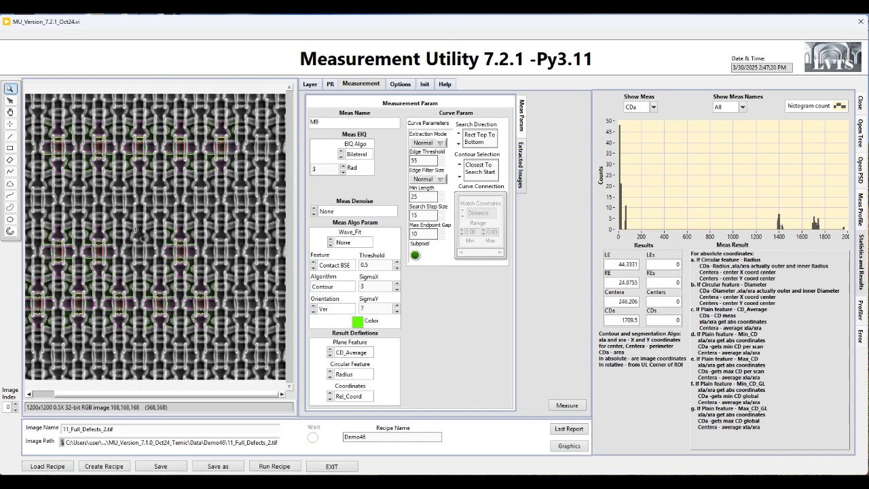
Step: Check the contours of the cells in the lower-right area of 11_Full_Defects_2.tif
left_click(221, 253)
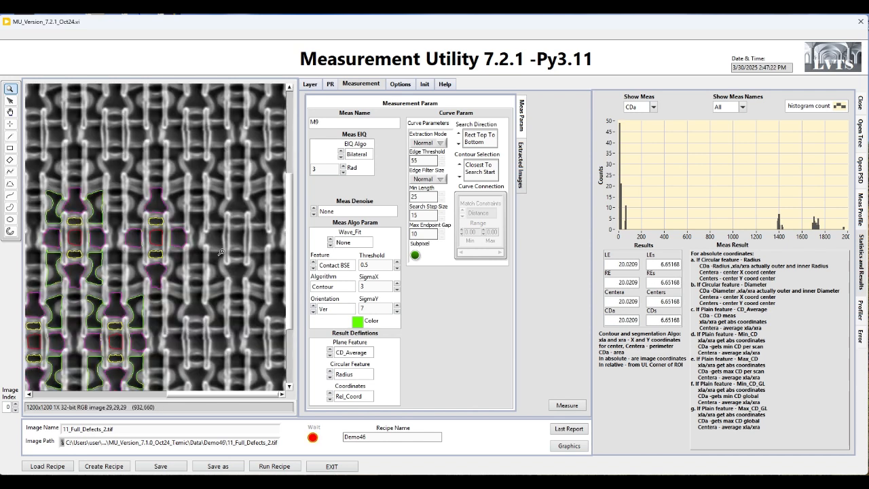
left_click(172, 246, "shift")
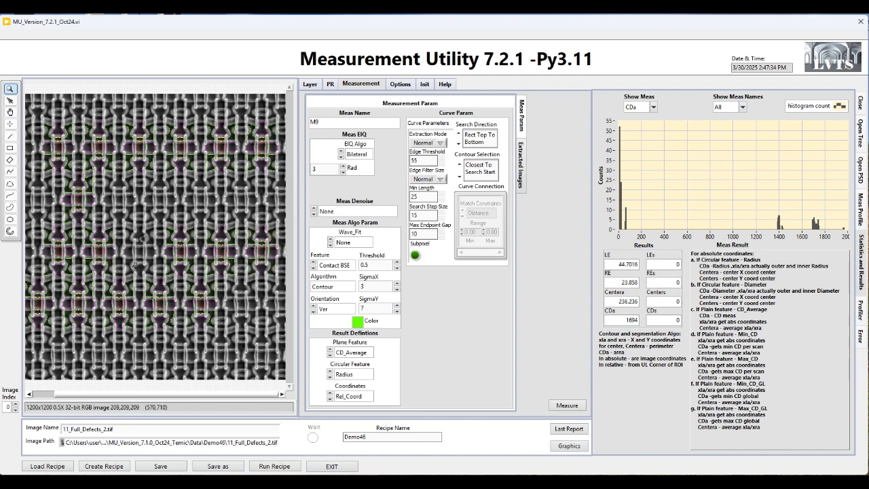
left_click(250, 256)
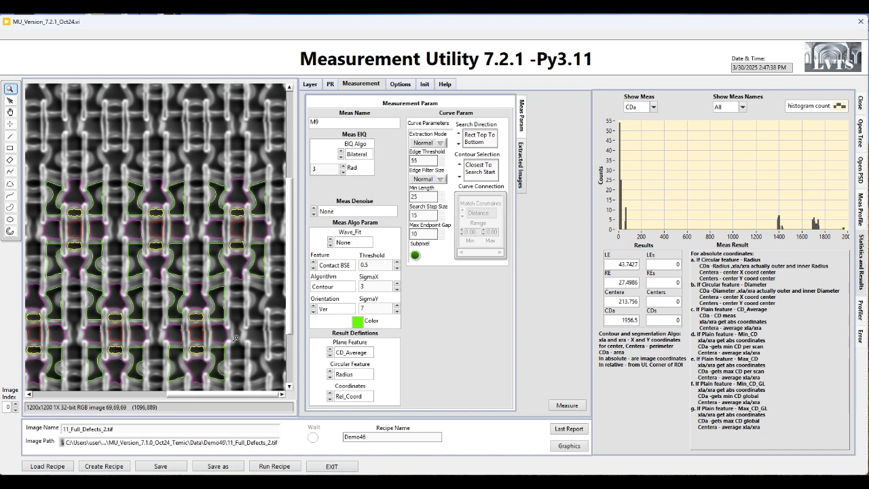
left_click(169, 287, "shift")
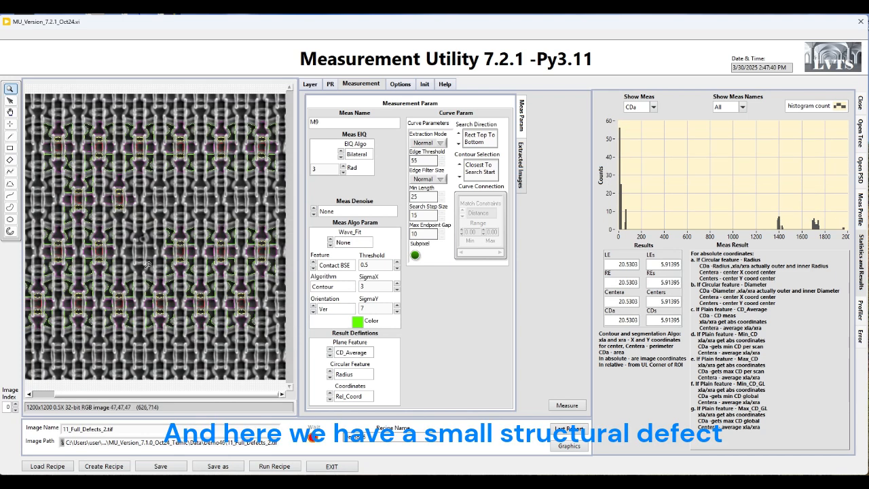
Step: Examine the small structural defect near the centre of 11_Full_Defects_2.tif and the contours of the cells in the upper area
left_click(138, 255)
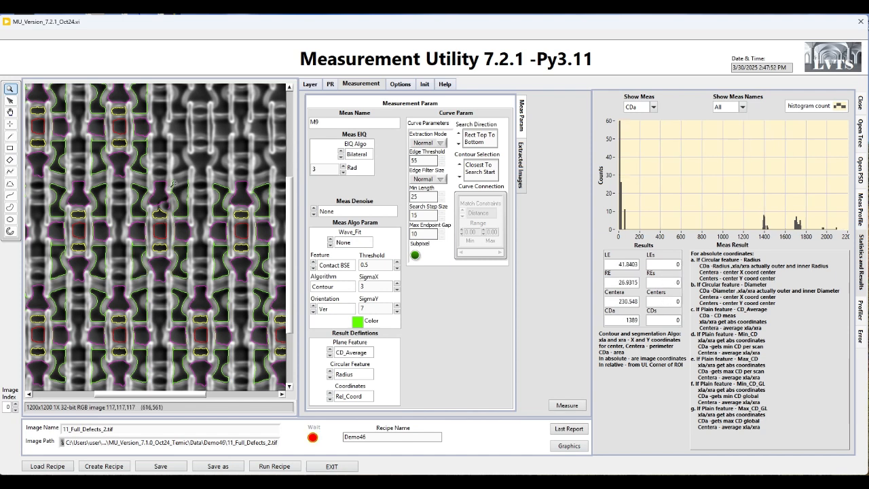
left_click(169, 203, "shift")
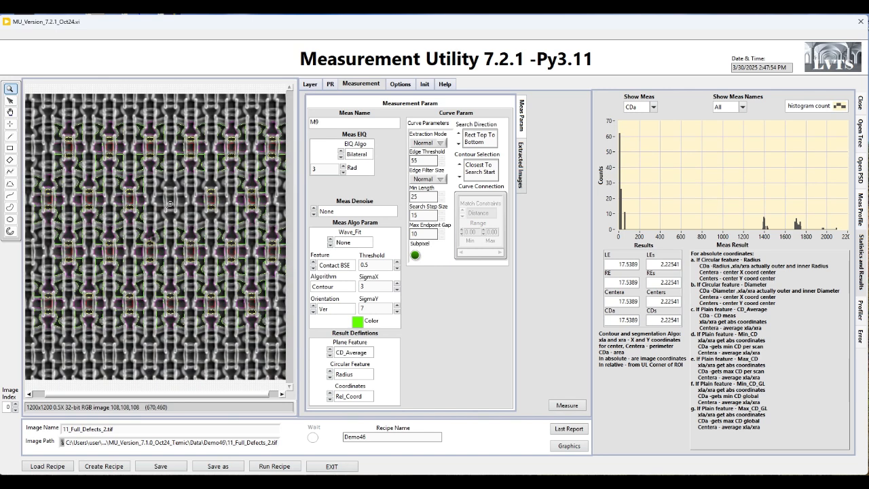
left_click(189, 178)
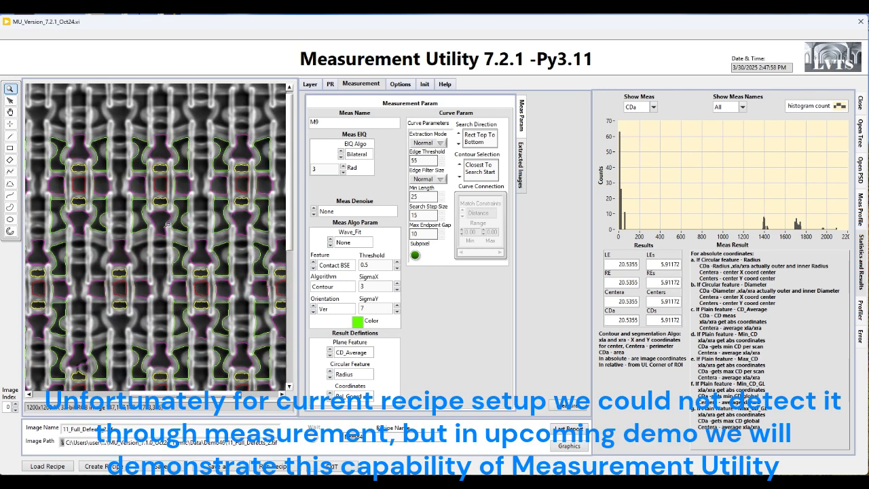
left_click(168, 224, "shift")
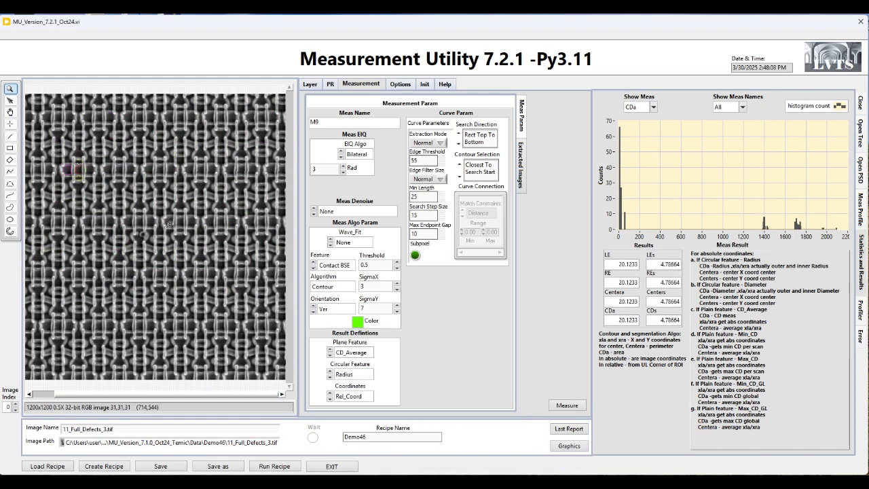
Step: Inspect the first measured cell in the upper-left area of 11_Full_Defects_3.tif and the cell right of centre
left_click(70, 172)
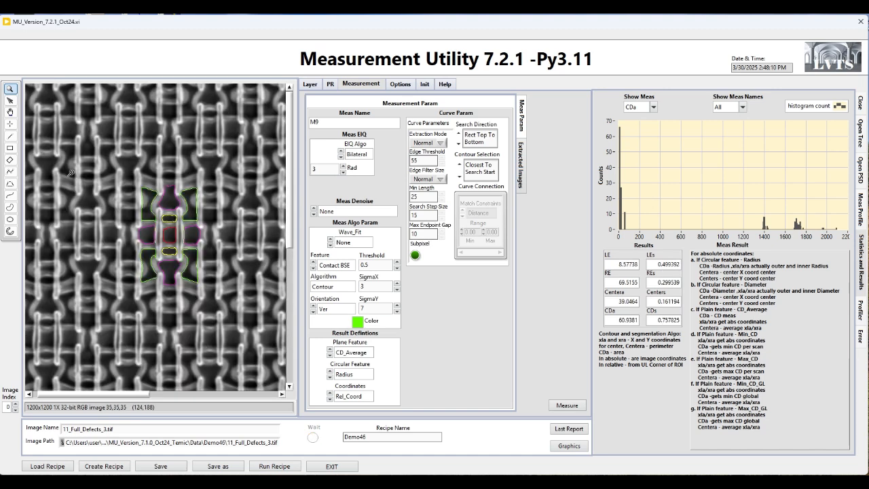
left_click(151, 231, "shift")
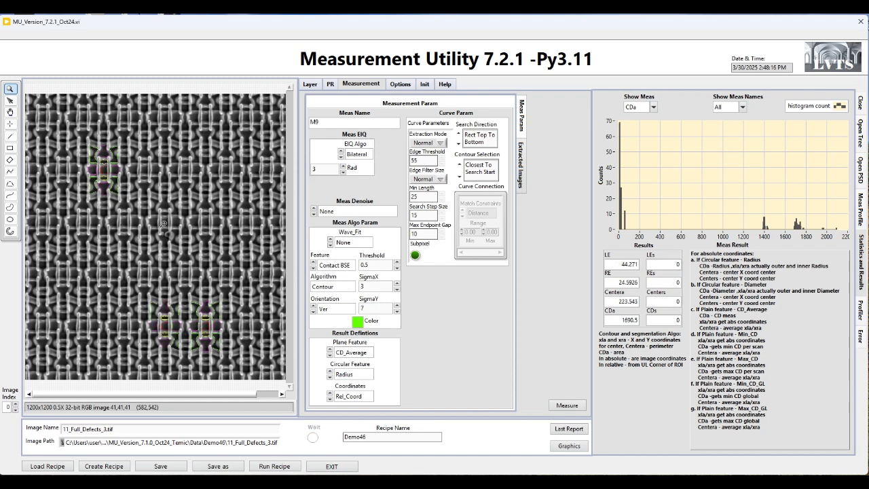
left_click(201, 219)
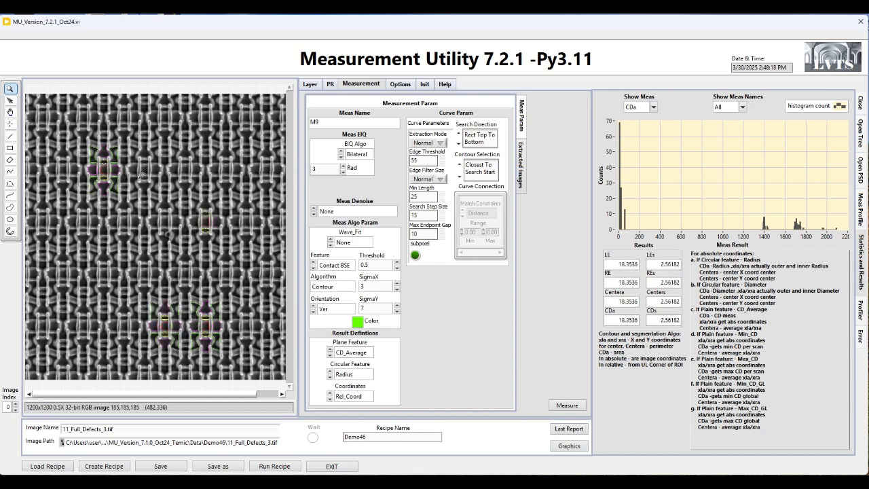
Step: Inspect the contours of the measured cell right of centre in 11_Full_Defects_3.tif and of a cell in the bottom measured row
left_click(200, 219)
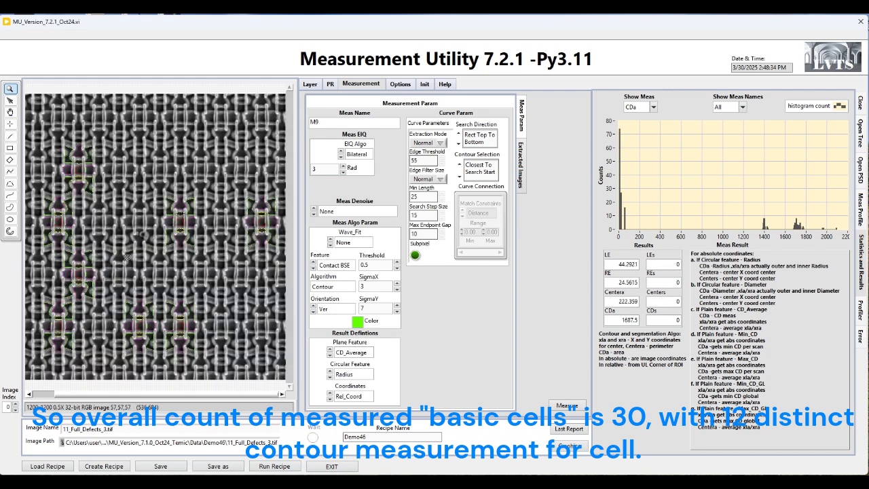
left_click(114, 310)
left_click(176, 307)
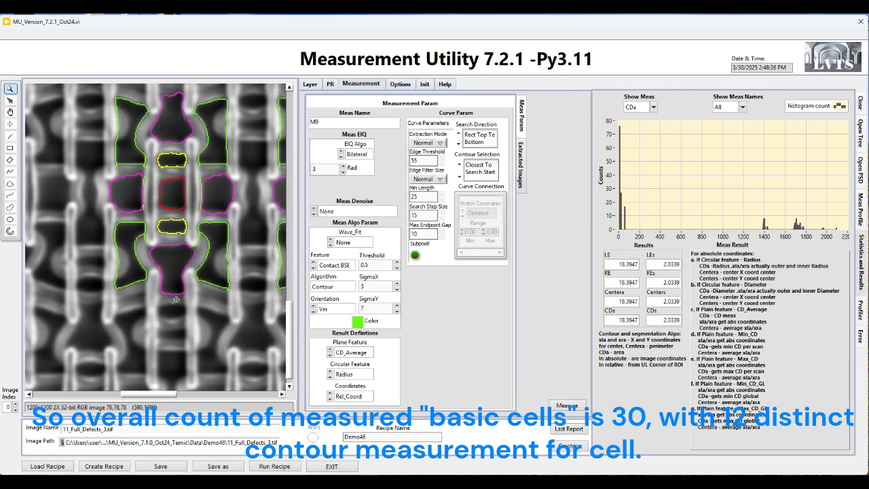
left_click(169, 236, "shift")
left_click(78, 272, "shift")
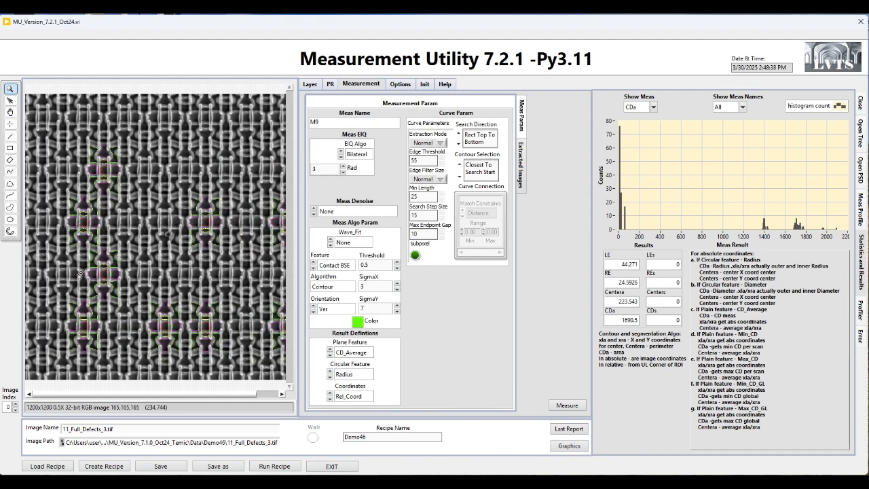
Step: Examine the contours of the measured cells along the left side and in the lower-left area of 11_Full_Defects_3.tif
left_click(78, 272)
left_click(138, 250, "shift")
left_click(126, 231)
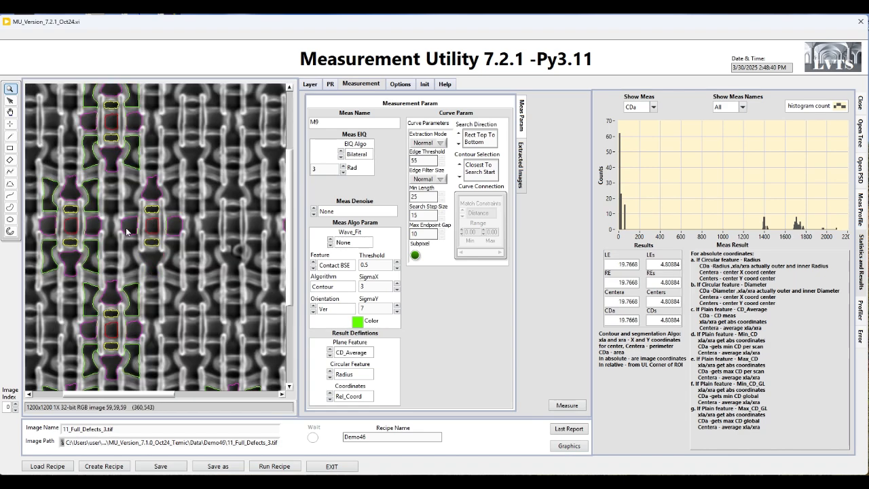
left_click(162, 230, "shift")
left_click(120, 324)
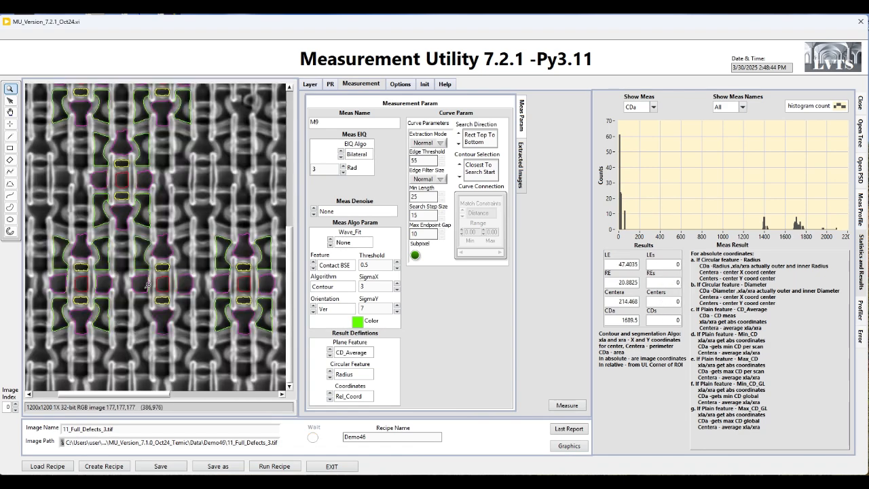
left_click(151, 286)
left_click(175, 265, "shift")
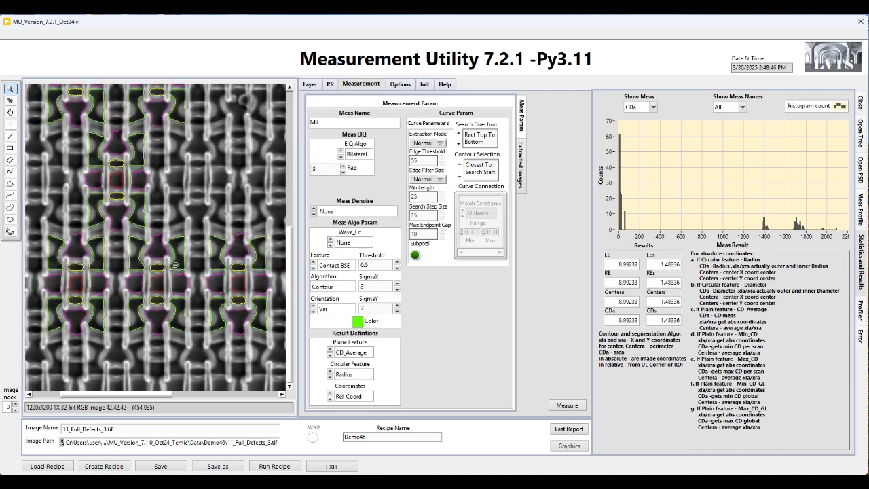
left_click(175, 265, "shift")
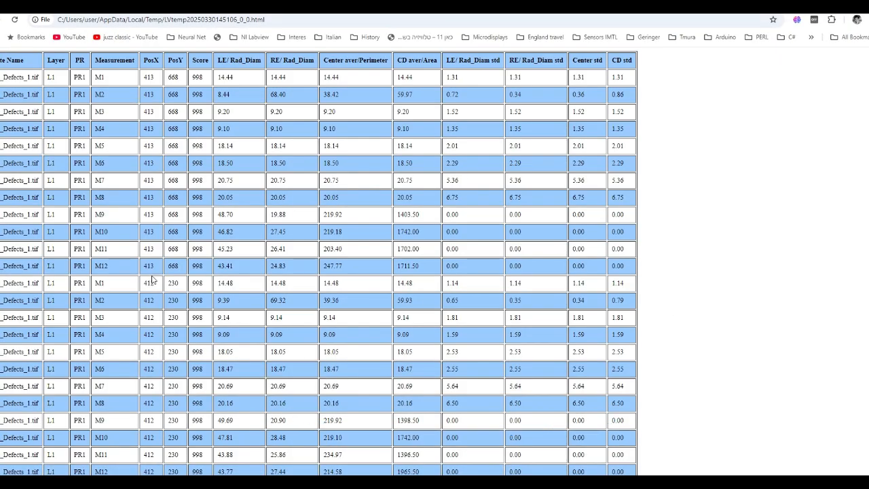
Step: Review the M1 to M12 measurement results for the Full_Defects images in the HTML report in the browser
scroll(153, 283, "down", 3)
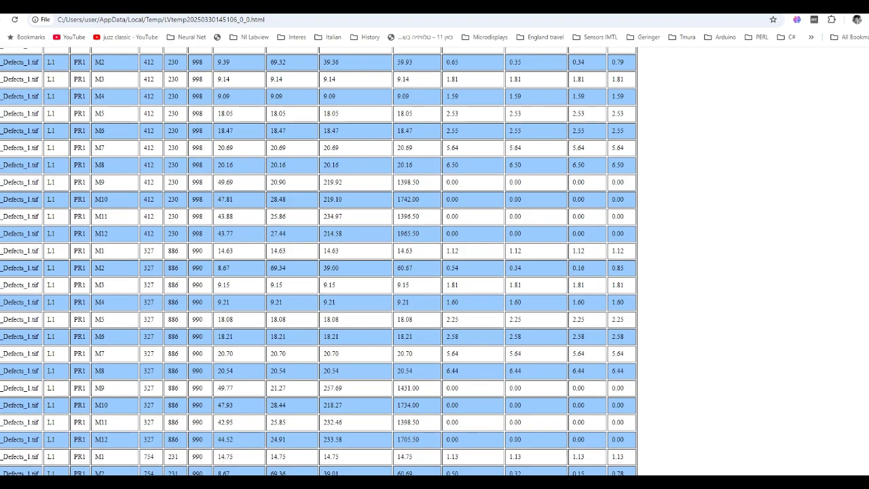
scroll(435, 260, "down", 20)
scroll(319, 262, "down", 20)
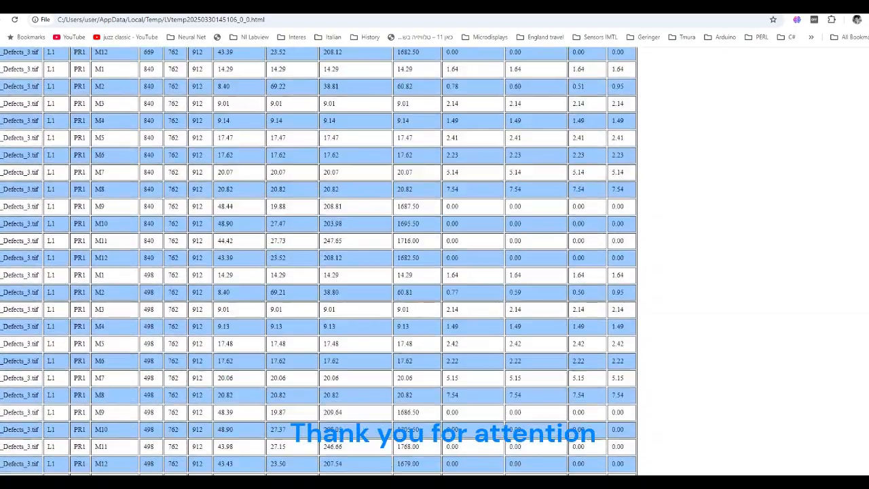
scroll(318, 260, "down", 20)
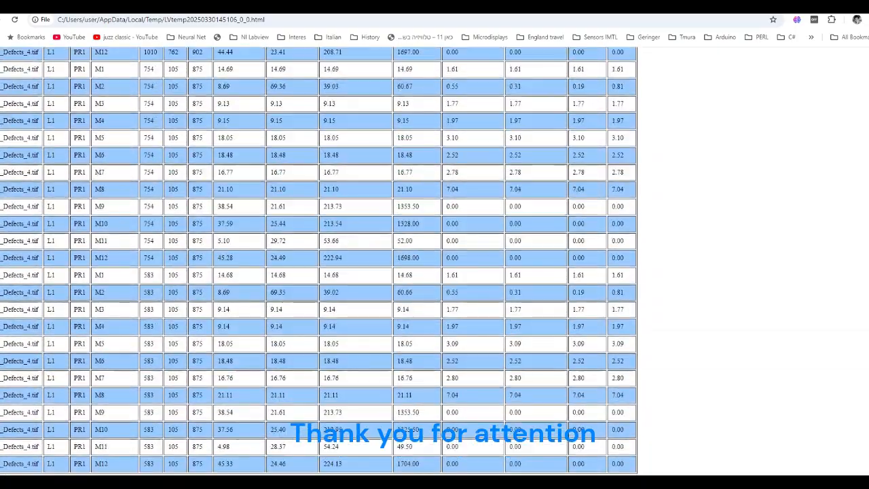
scroll(862, 403, "up", 10)
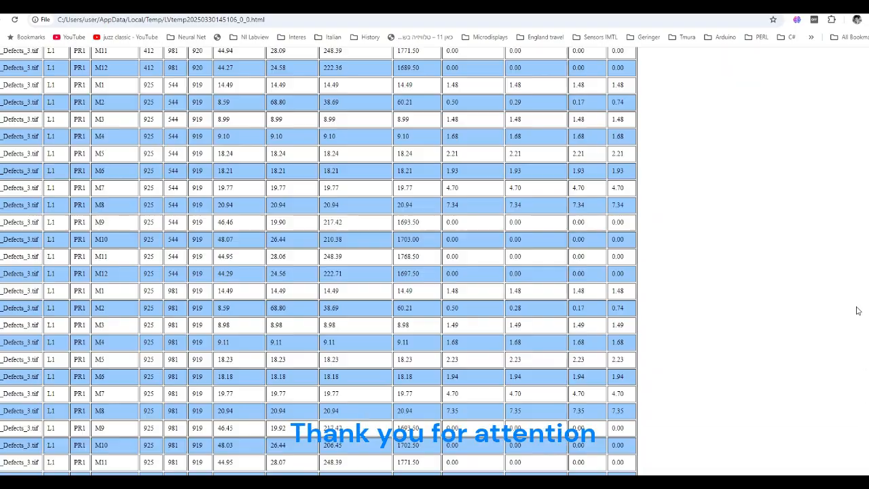